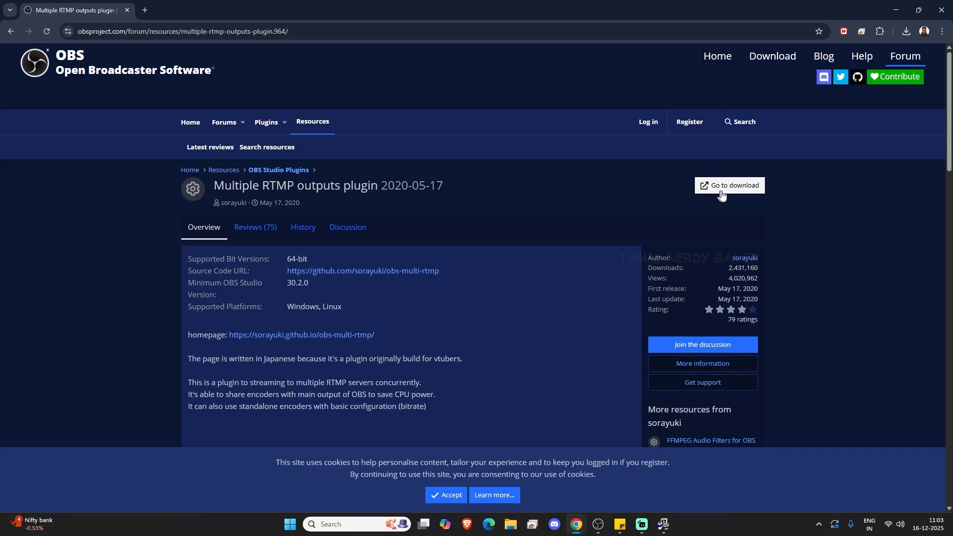
Step: Download obs-multi-rtmp-0.7.3.0-windows-x64-Installer.exe from the Multiple RTMP outputs plugin's 0.7.3.2 release on GitHub
click(737, 192)
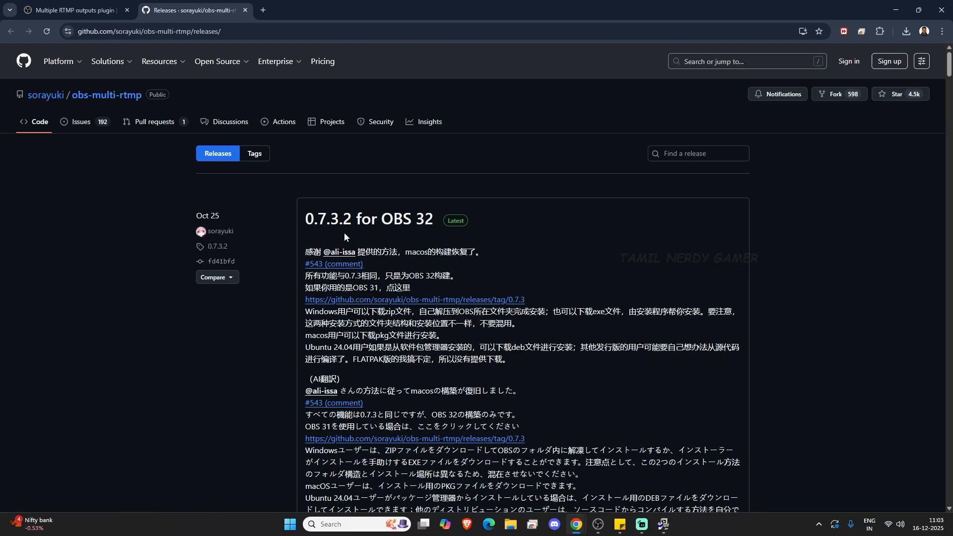
scroll(452, 231, down, 7)
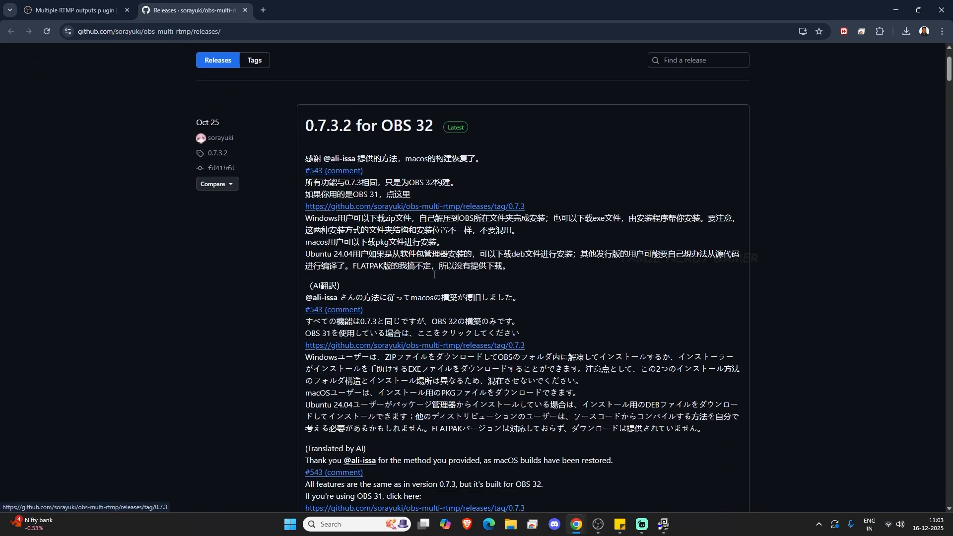
scroll(411, 287, down, 3)
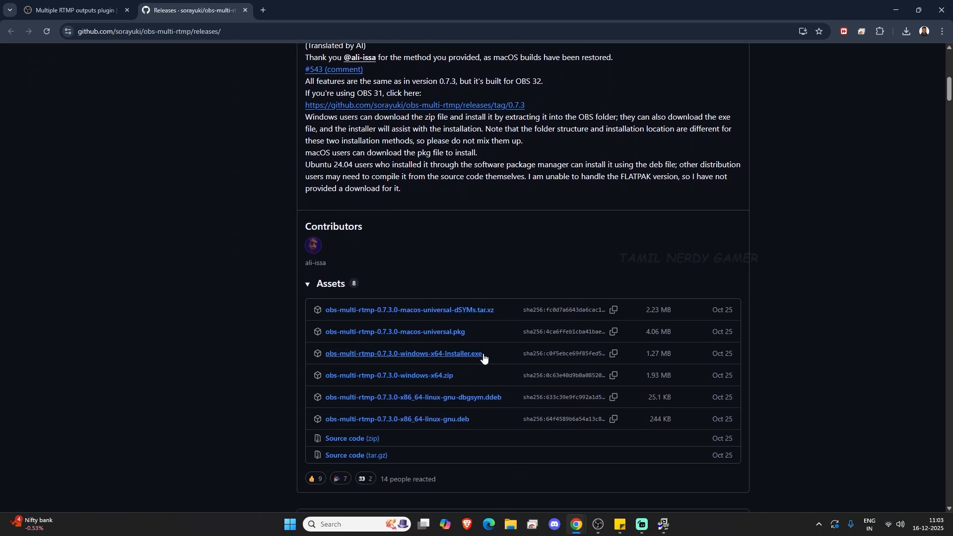
click(398, 355)
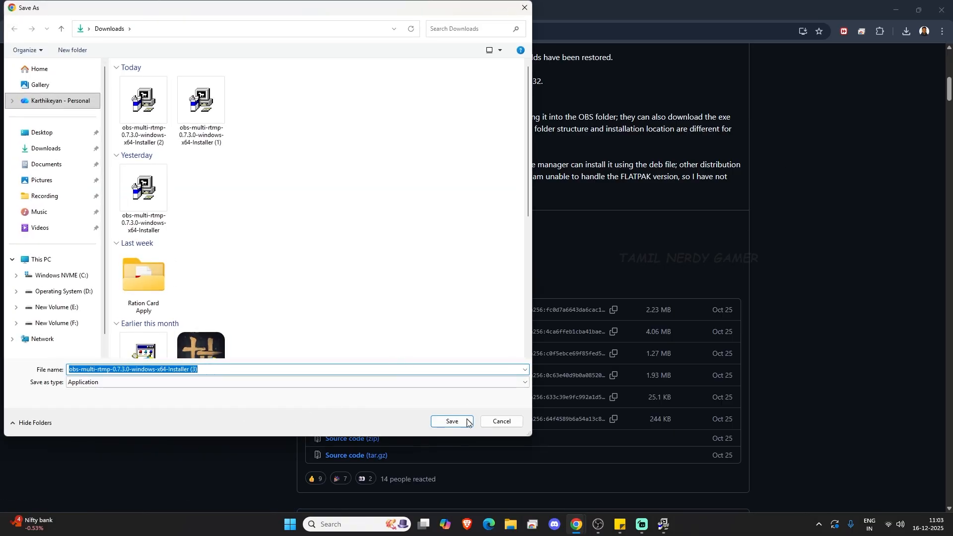
click(469, 422)
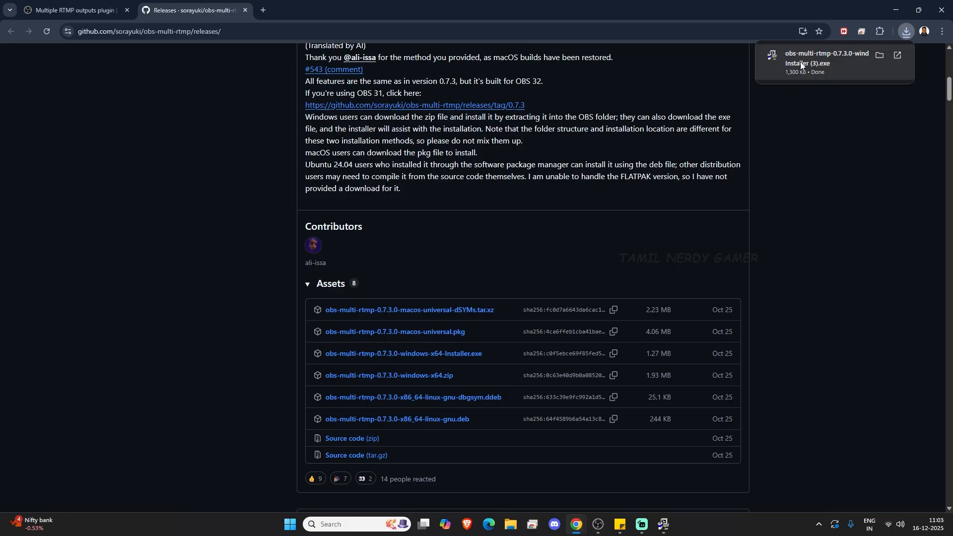
Step: Run the downloaded installer and install the plugin into C:\ProgramData\obs-studio\plugins
click(801, 65)
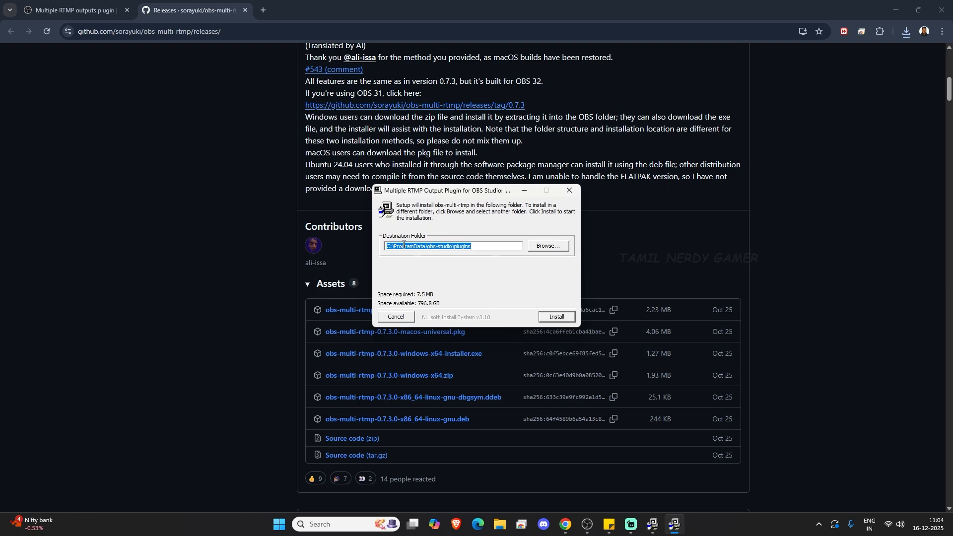
right_click(199, 248)
click(596, 441)
scroll(596, 440, down, 5)
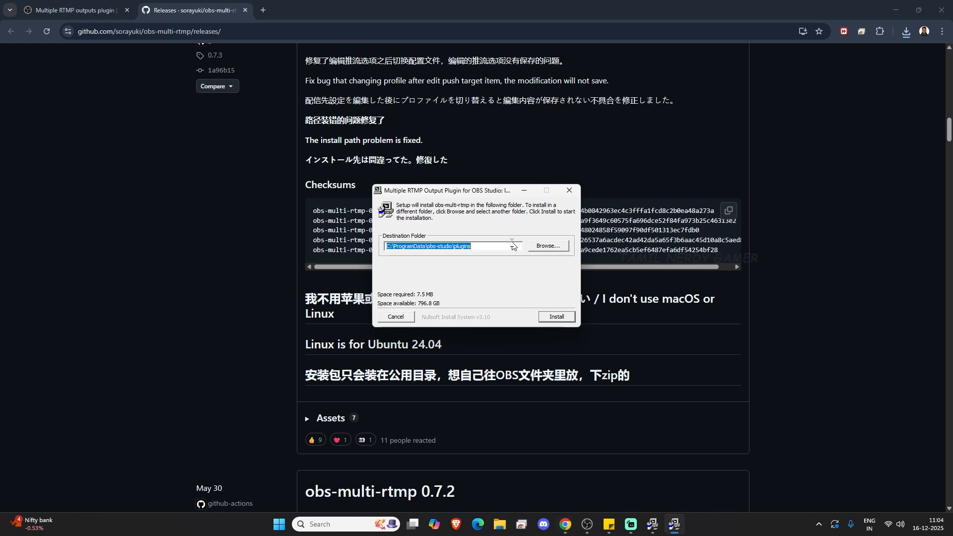
click(569, 320)
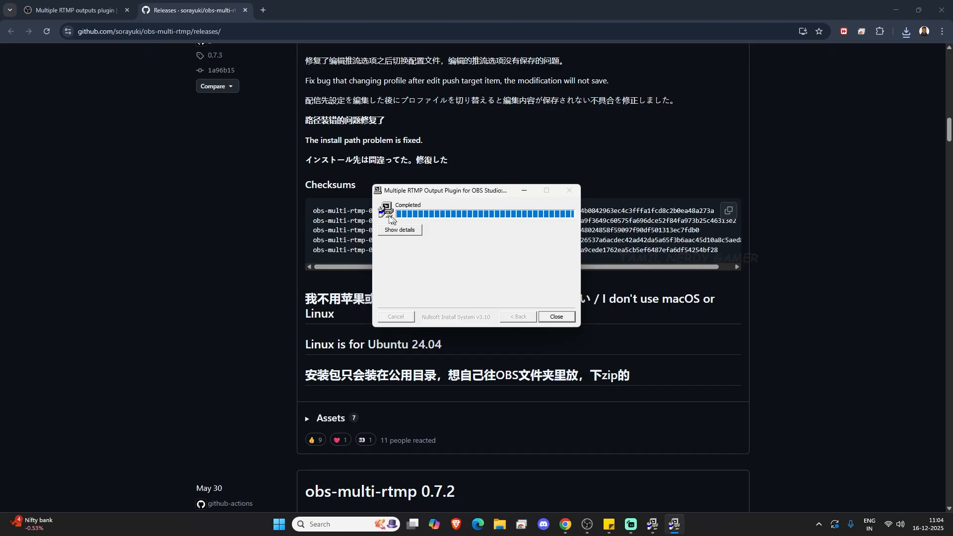
click(557, 317)
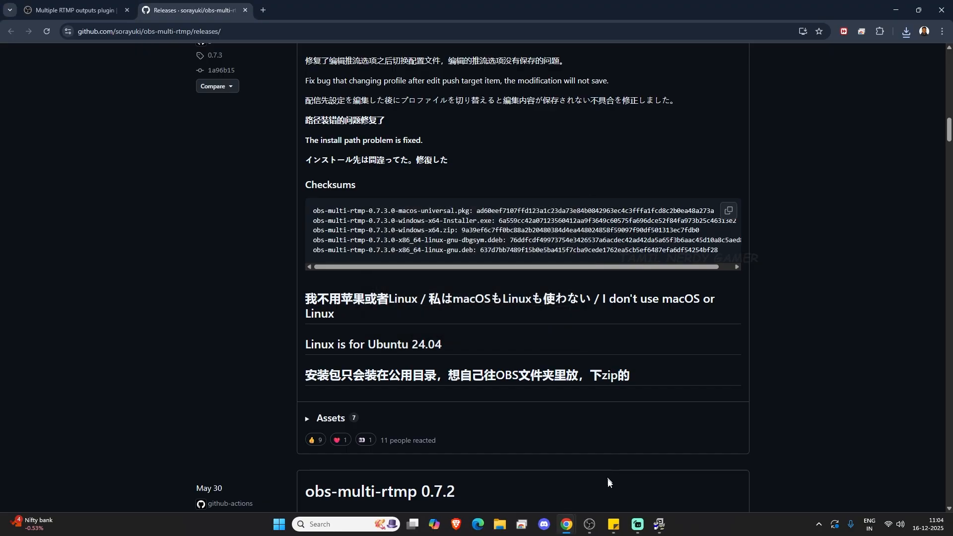
Step: Switch to OBS Studio, show the Multiple output dock and enlarge it upward over the Vertical Sources area
click(598, 524)
click(941, 5)
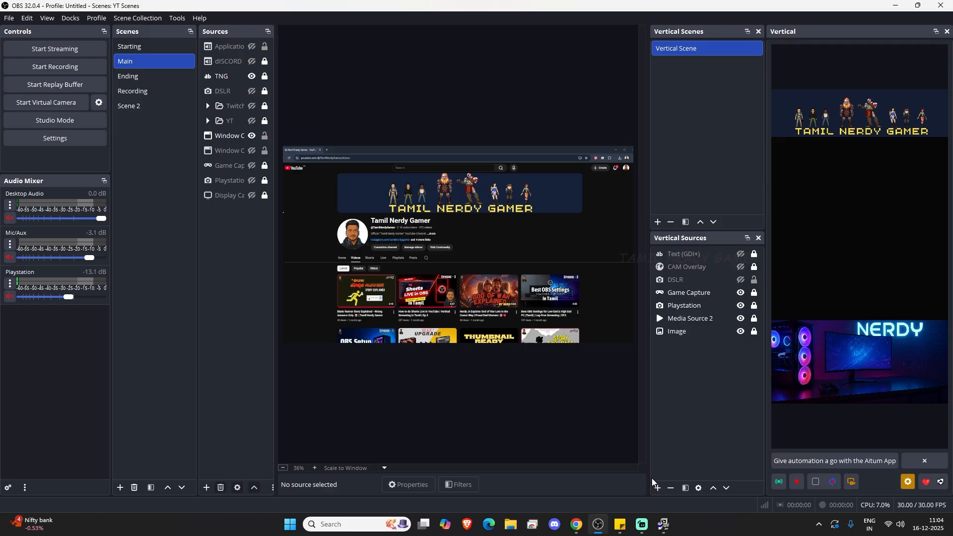
click(73, 17)
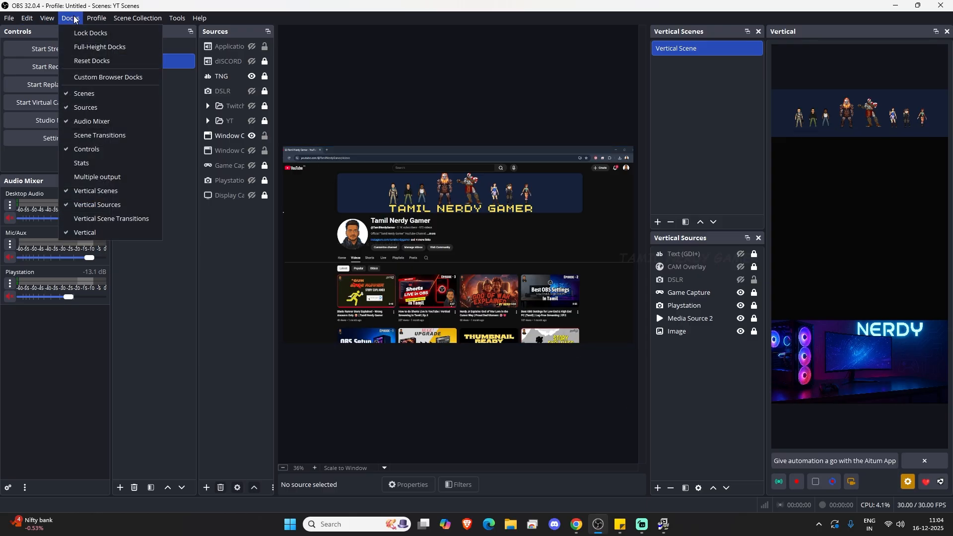
click(104, 178)
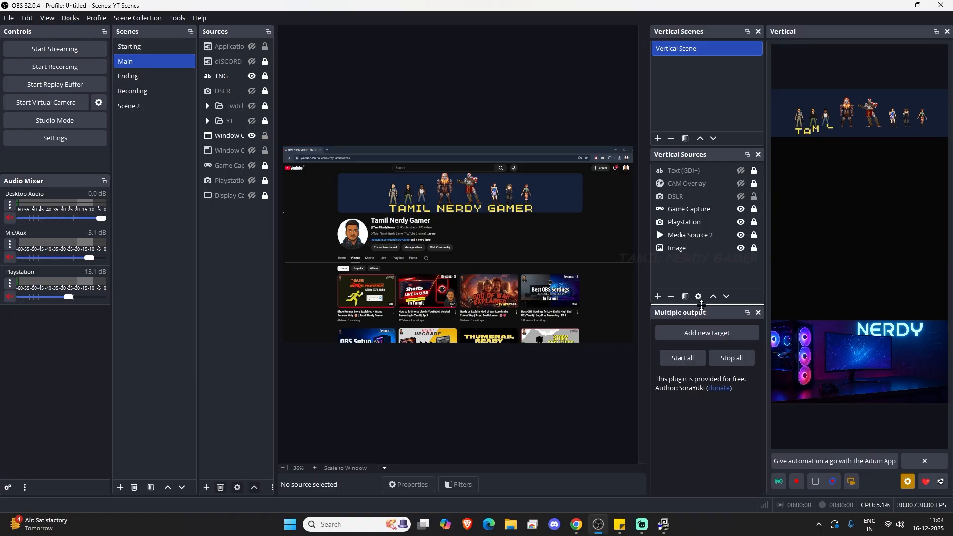
drag(702, 308, 695, 187)
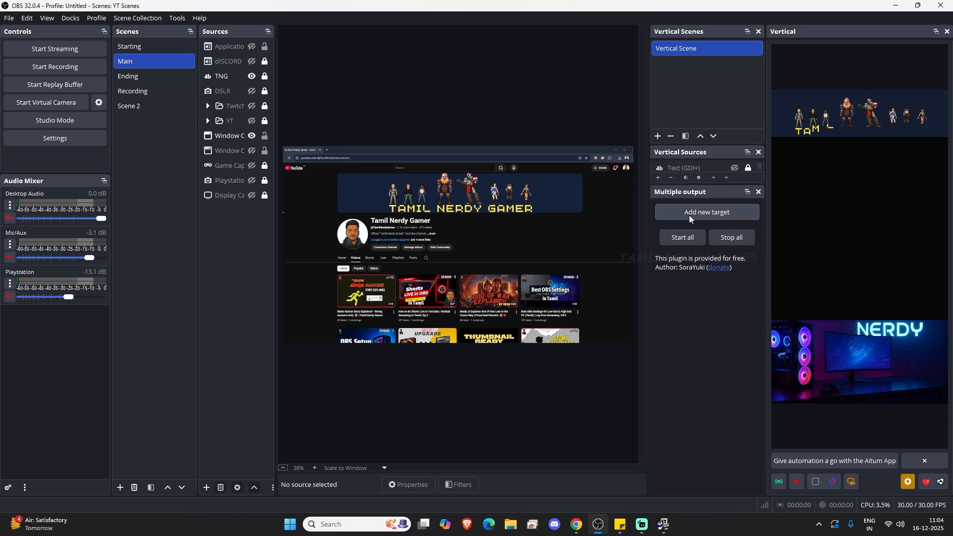
Step: Add a new streaming target named Twitch with the RTMP protocol in the Multiple output dock
click(708, 212)
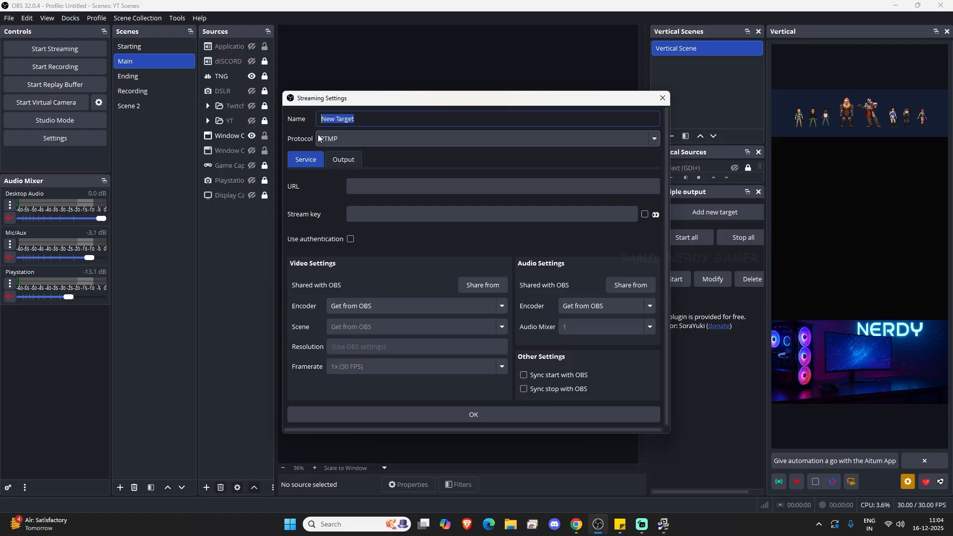
text(Twitch)
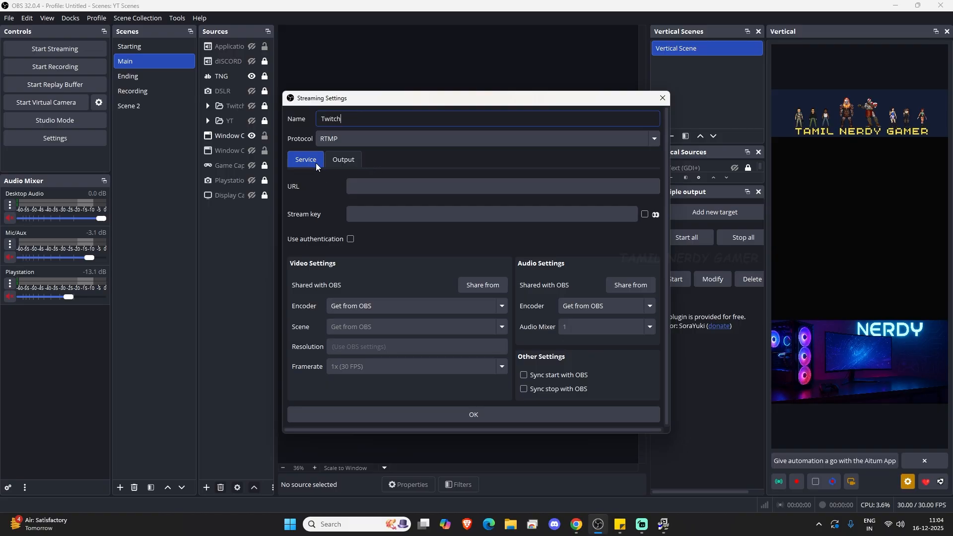
click(350, 185)
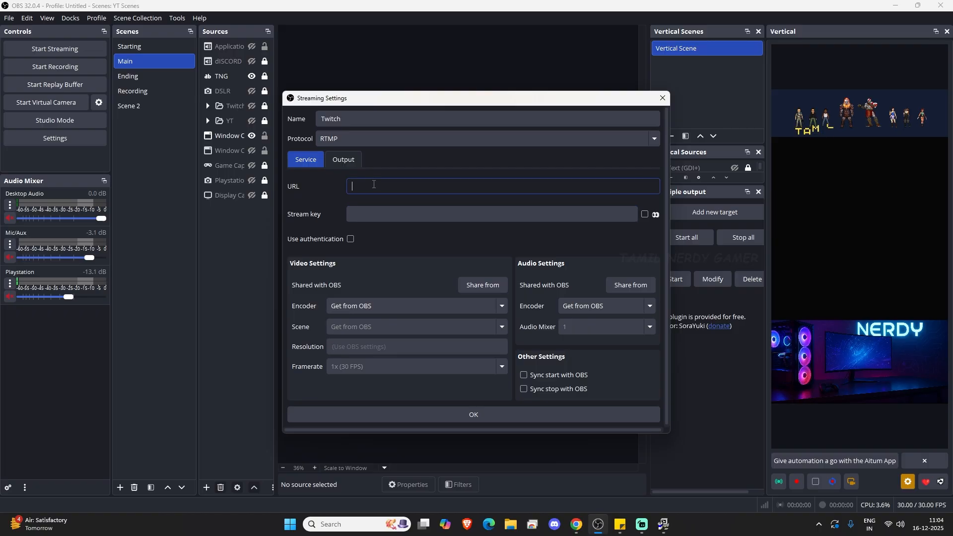
click(375, 216)
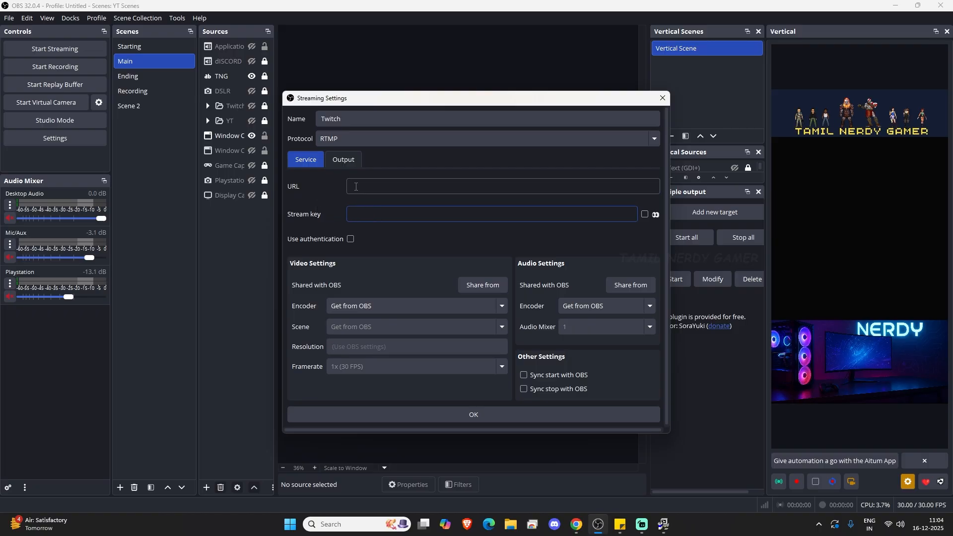
Step: Switch to Chrome, load twitch.tv in a new tab and open the Creator Dashboard's Stream settings
click(576, 524)
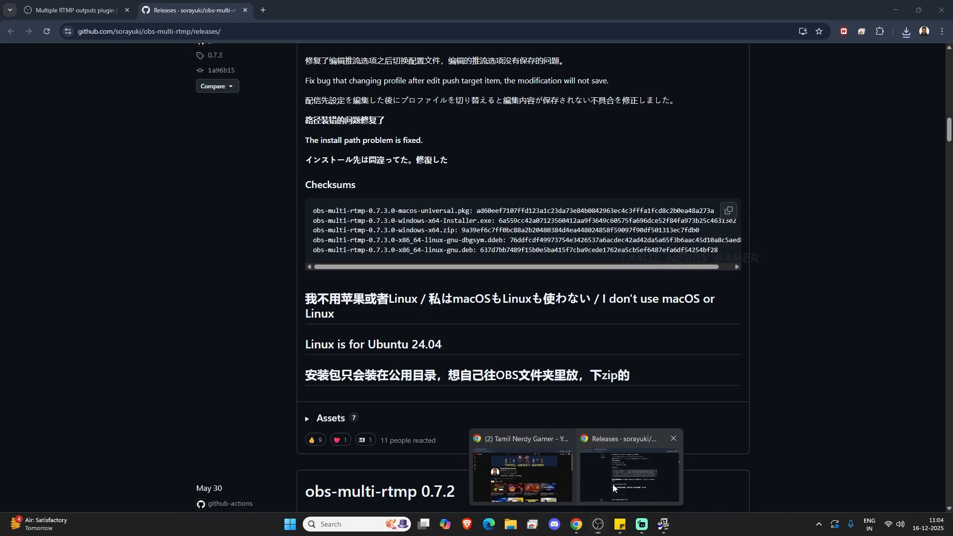
click(264, 10)
text(twitch.tv)
key(Return)
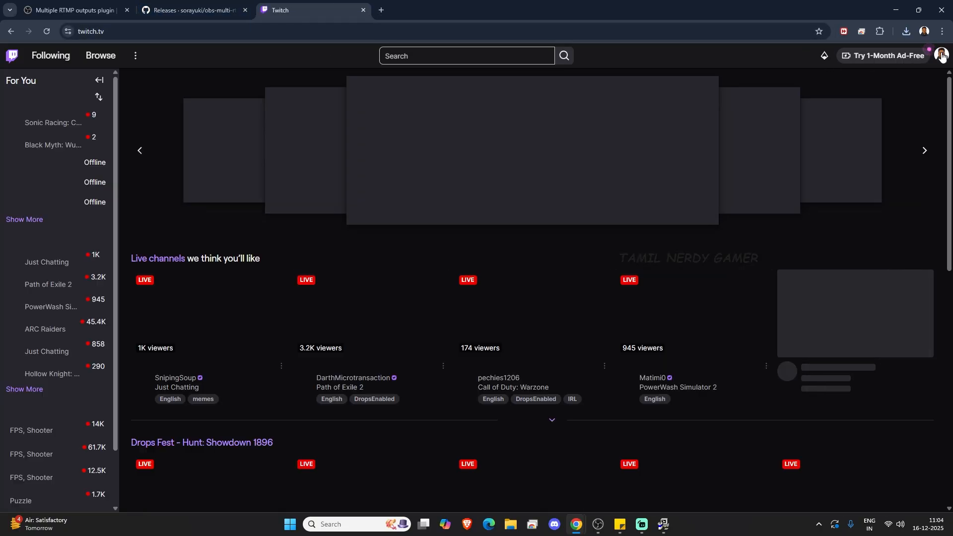
click(943, 57)
click(910, 126)
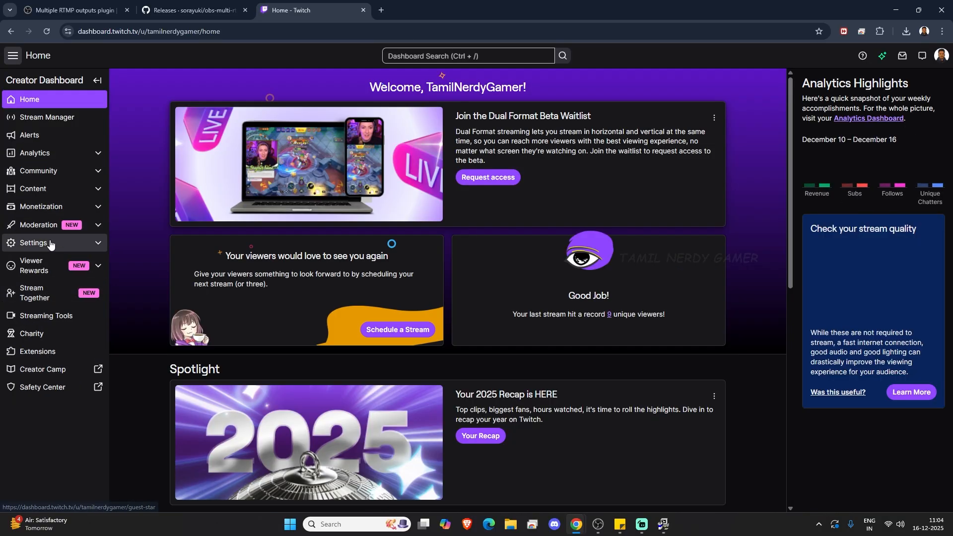
click(42, 243)
click(34, 264)
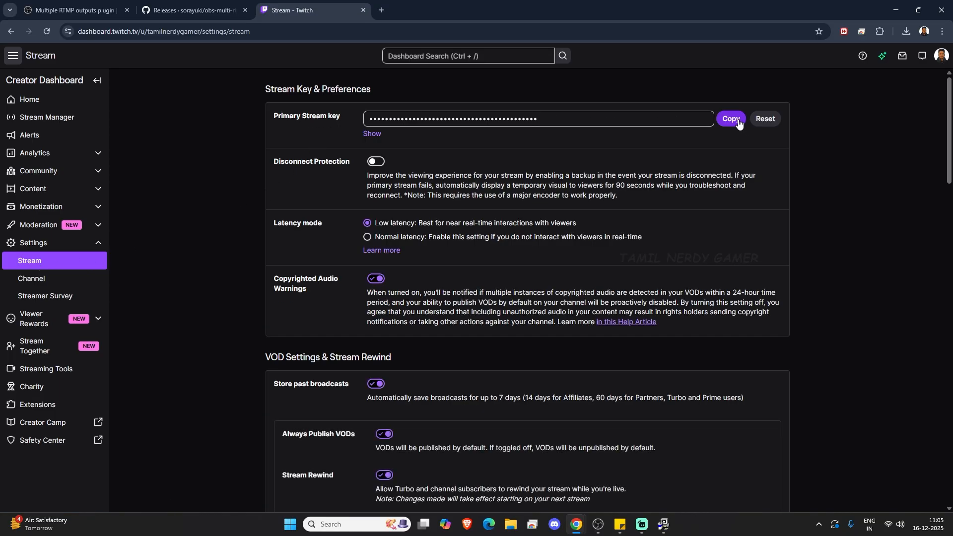
Step: Copy the primary stream key from Twitch and paste it as the stream key of the Twitch target in OBS
click(739, 123)
click(891, 10)
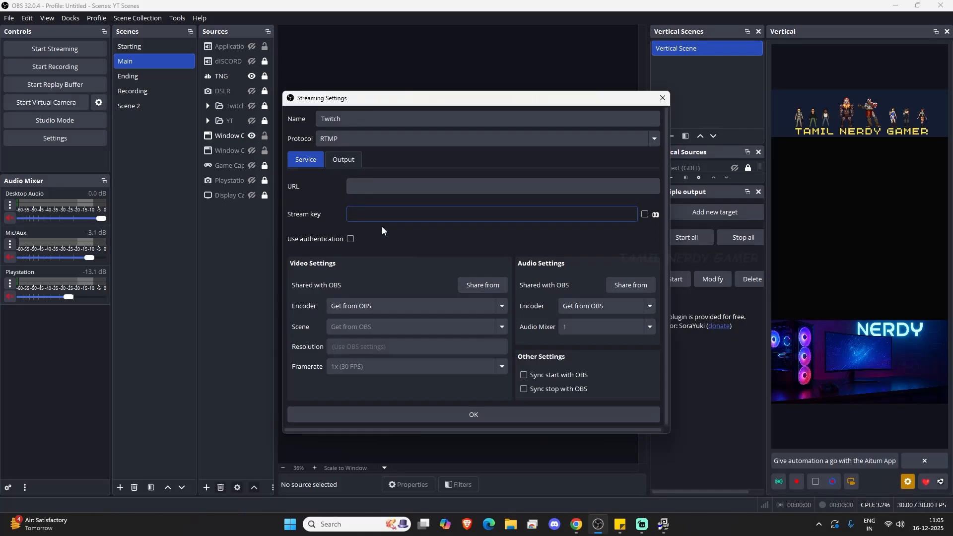
key(ctrl+v)
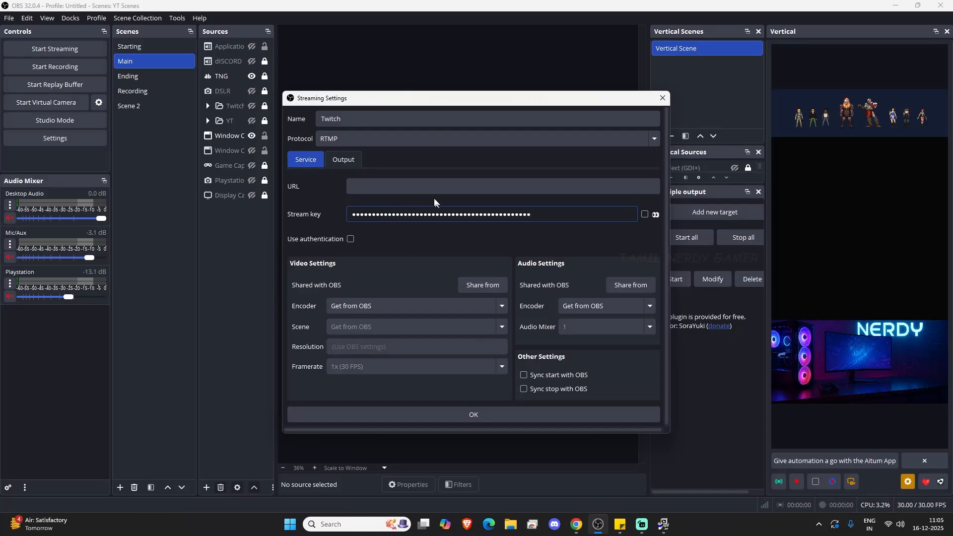
Step: Search Google for "twitch rtmp url" and set the Twitch target's URL to rtmp://live.twitch.tv/app/
click(397, 188)
key(alt+Tab)
click(430, 9)
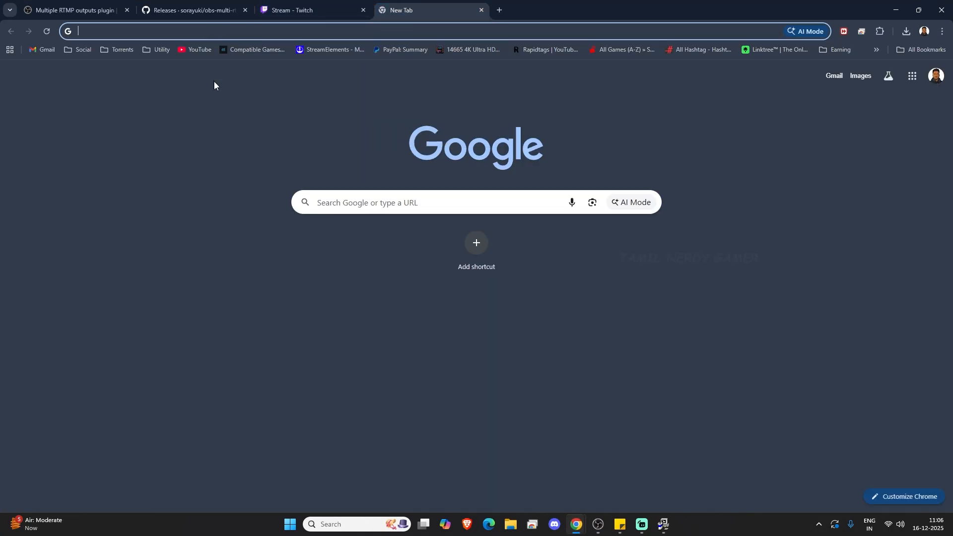
text(twitch rtmp url)
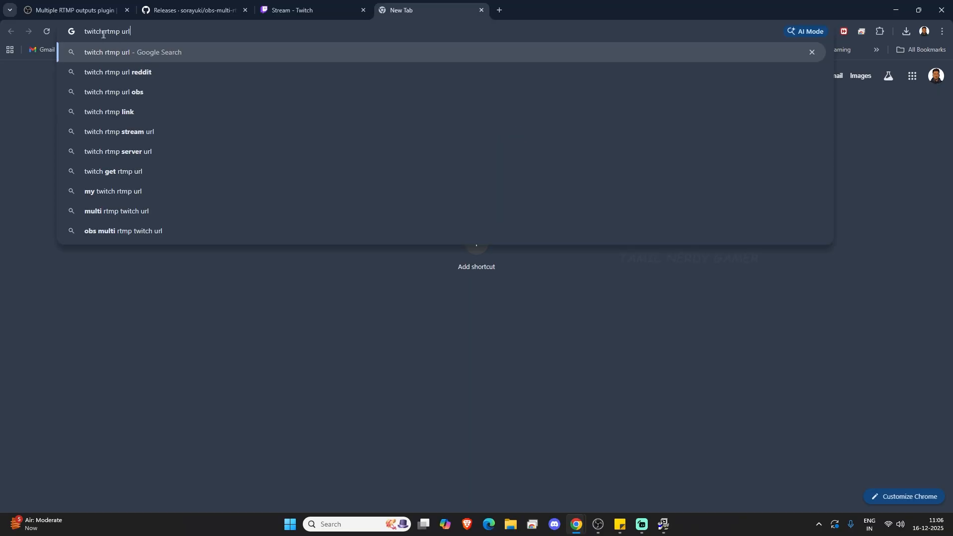
key(Return)
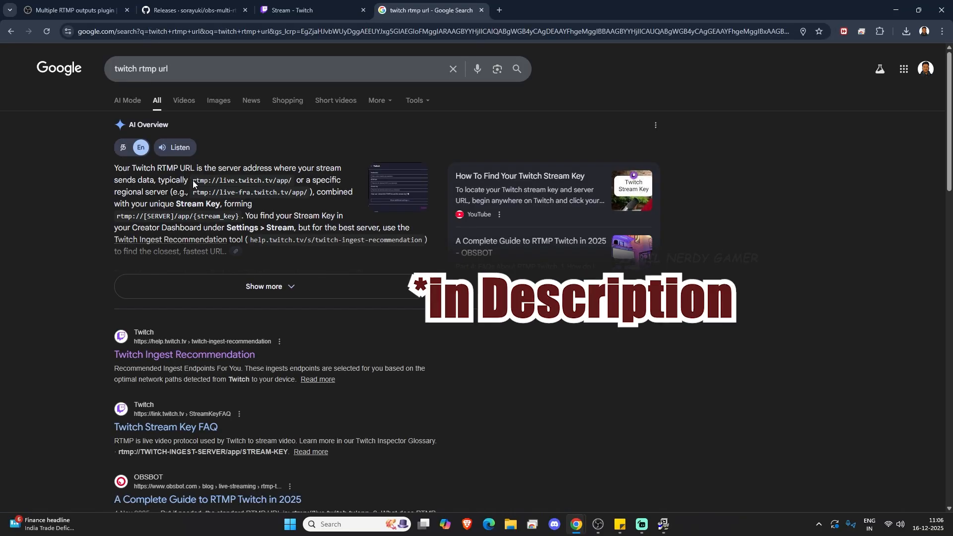
drag(191, 182, 294, 184)
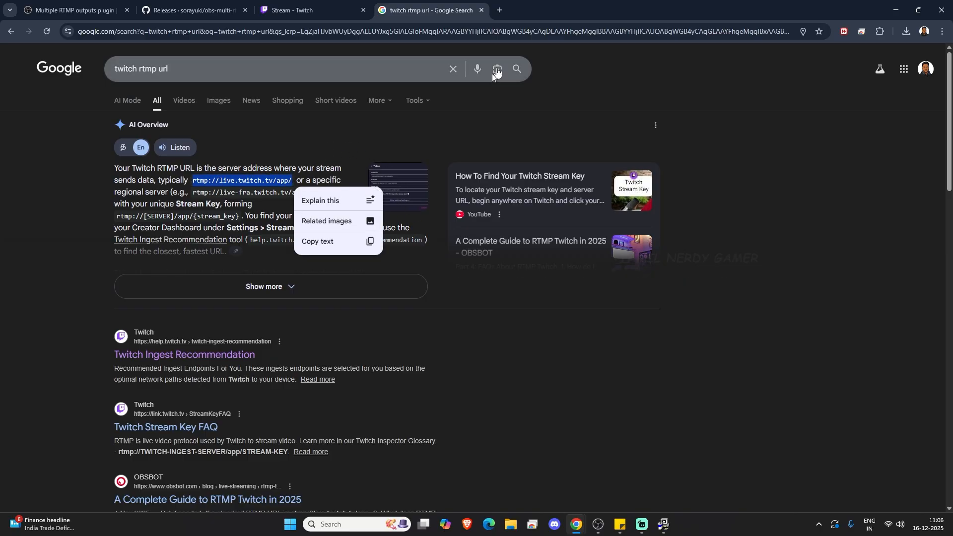
key(alt+Tab)
key(ctrl+v)
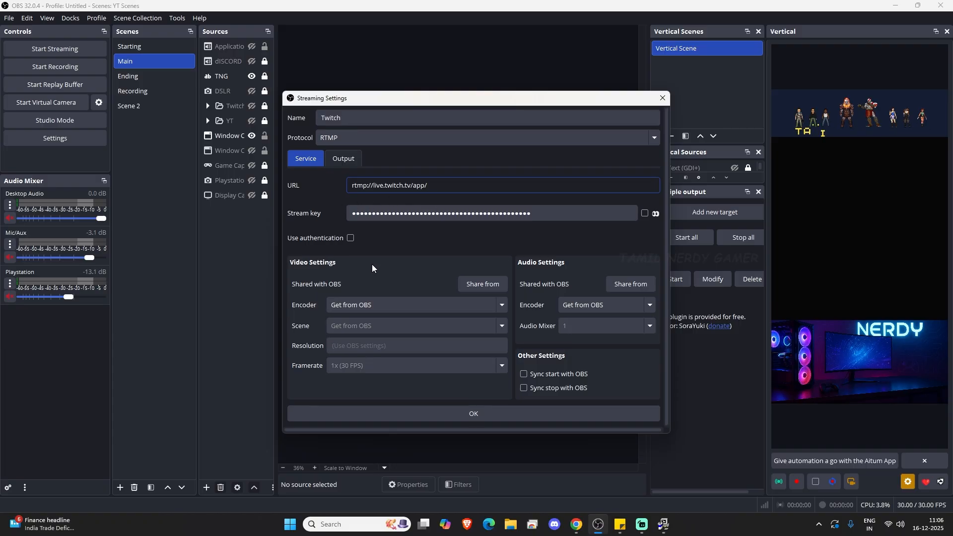
Step: Try NVIDIA NVENC H.264 [obs_nvenc_h264_tex] as the target's video encoder, and return it to Get from OBS
click(393, 309)
click(371, 309)
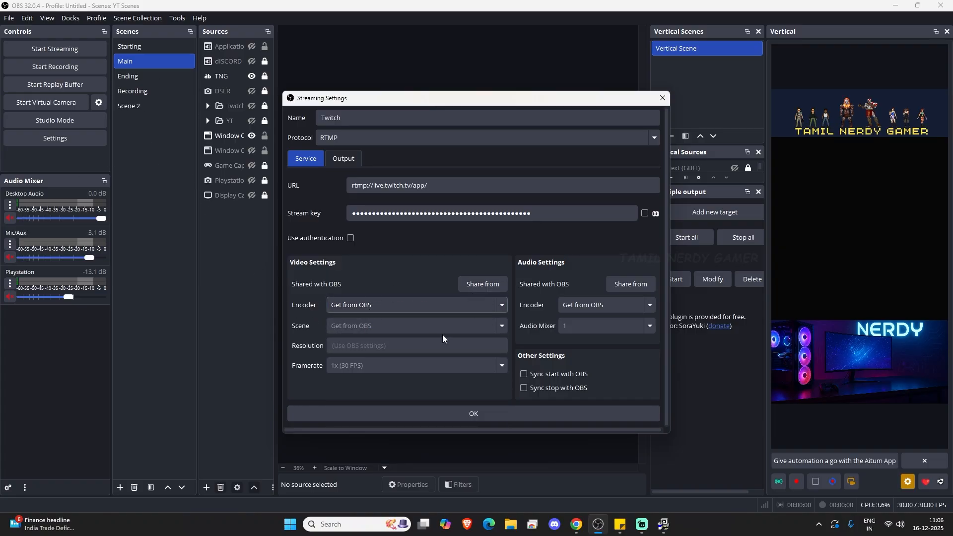
click(445, 311)
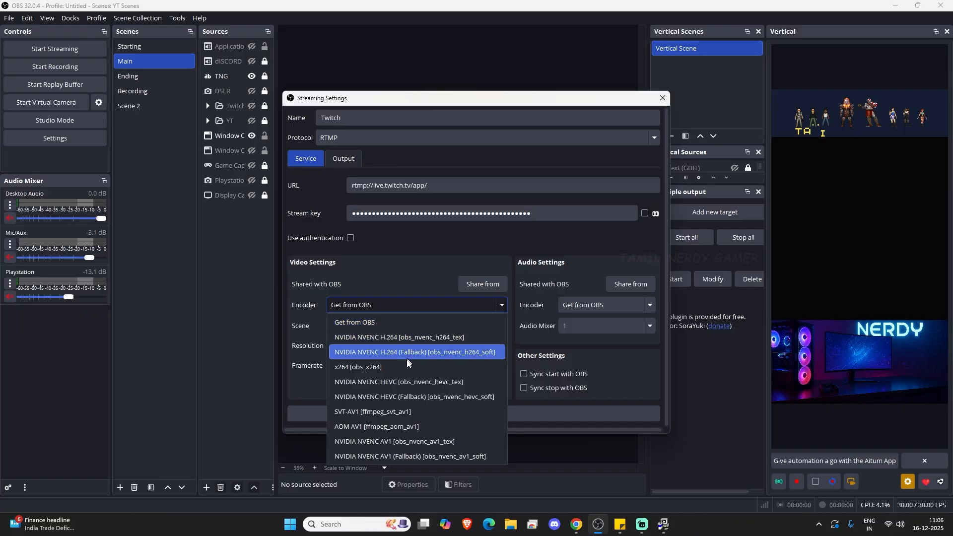
click(405, 338)
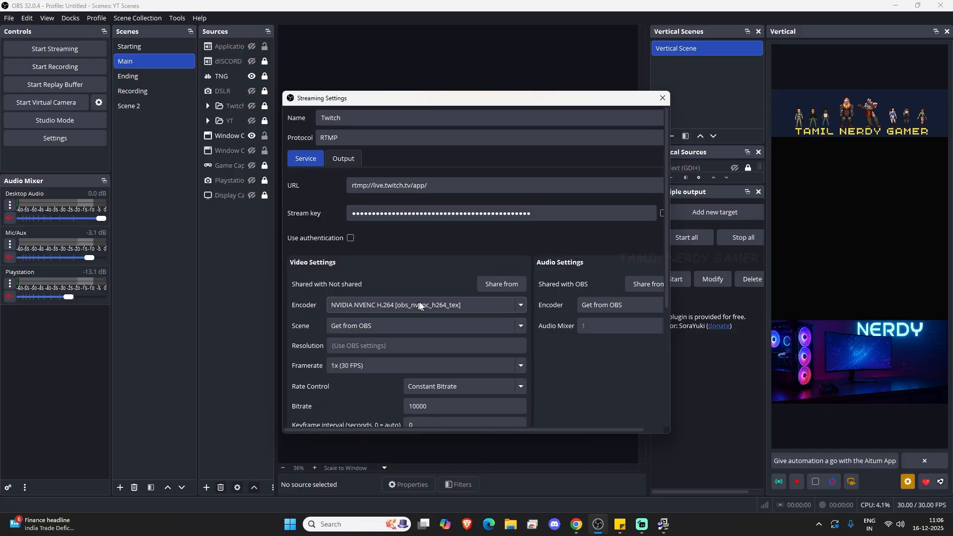
click(424, 307)
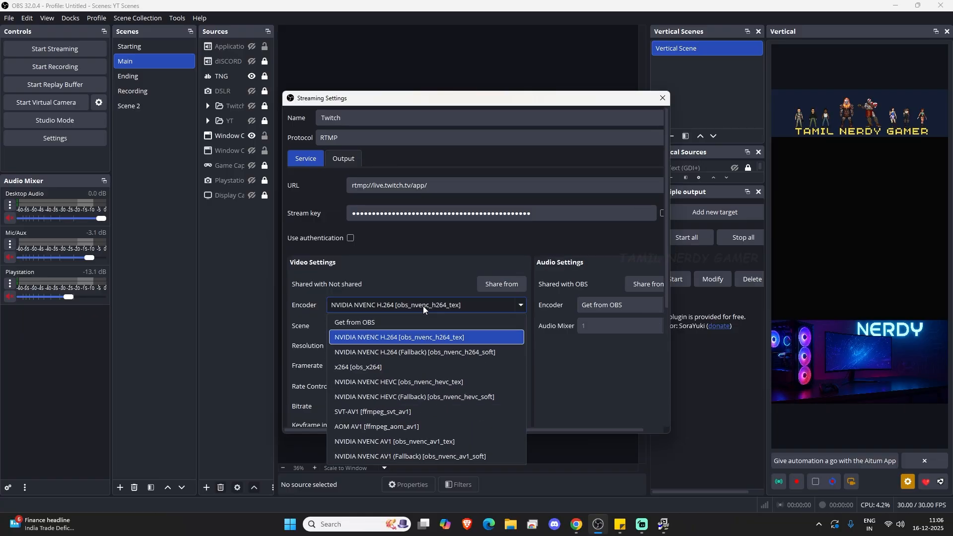
click(376, 324)
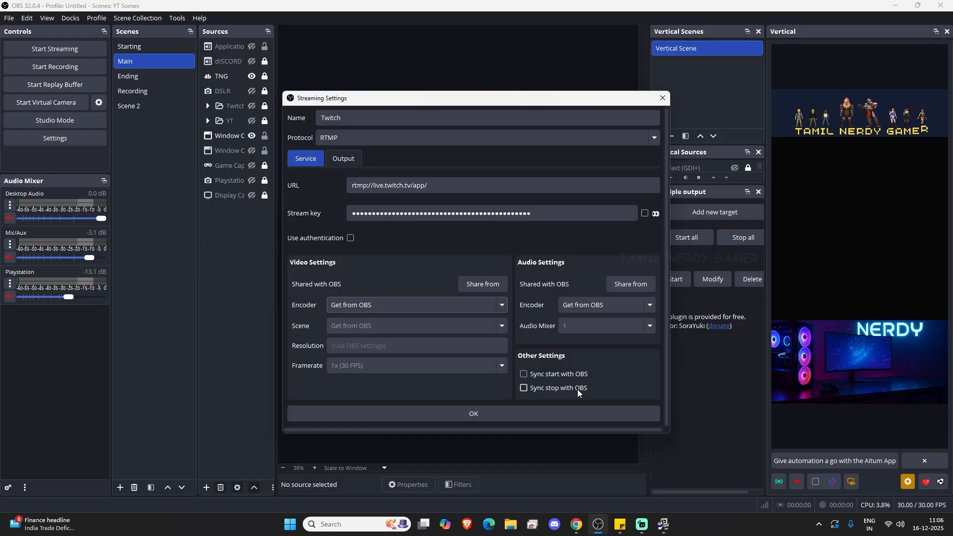
Step: Leave Sync start with OBS unticked and save the Twitch target's streaming settings
click(526, 376)
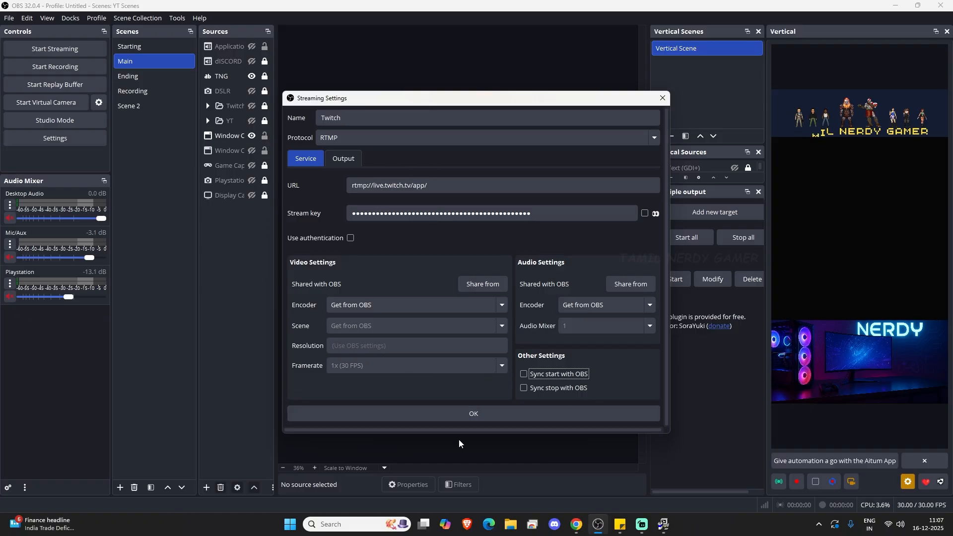
click(470, 415)
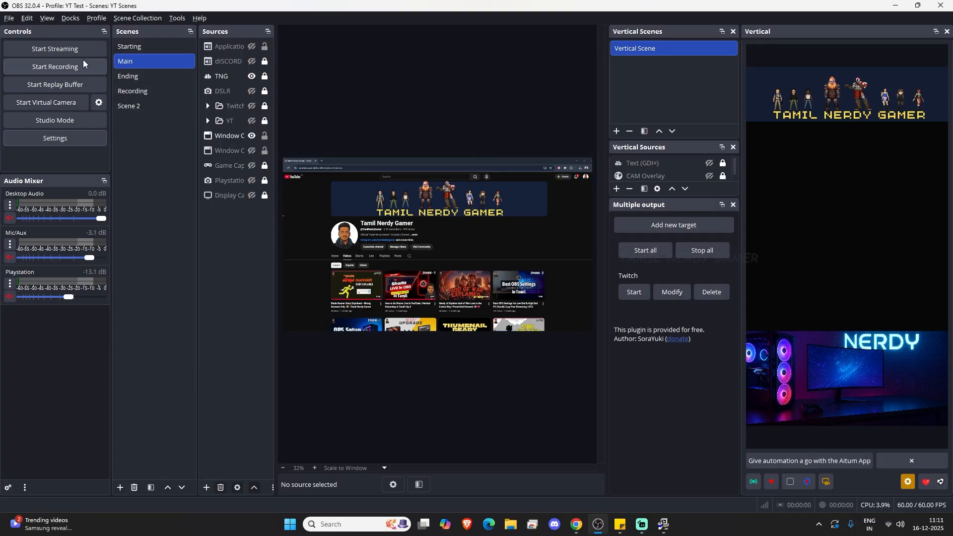
Step: Start the main stream in OBS, then check the live preview in YouTube Studio and pause it
click(70, 52)
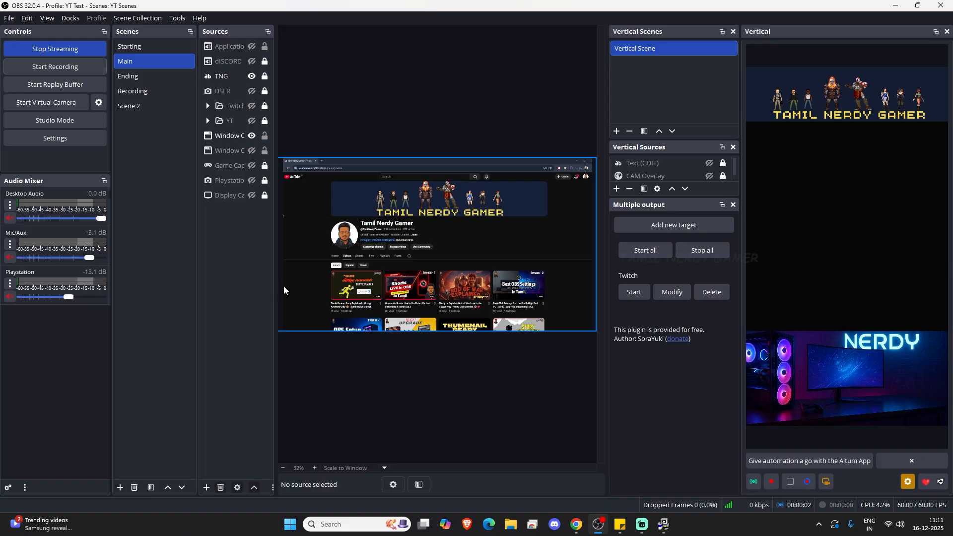
key(alt+Tab)
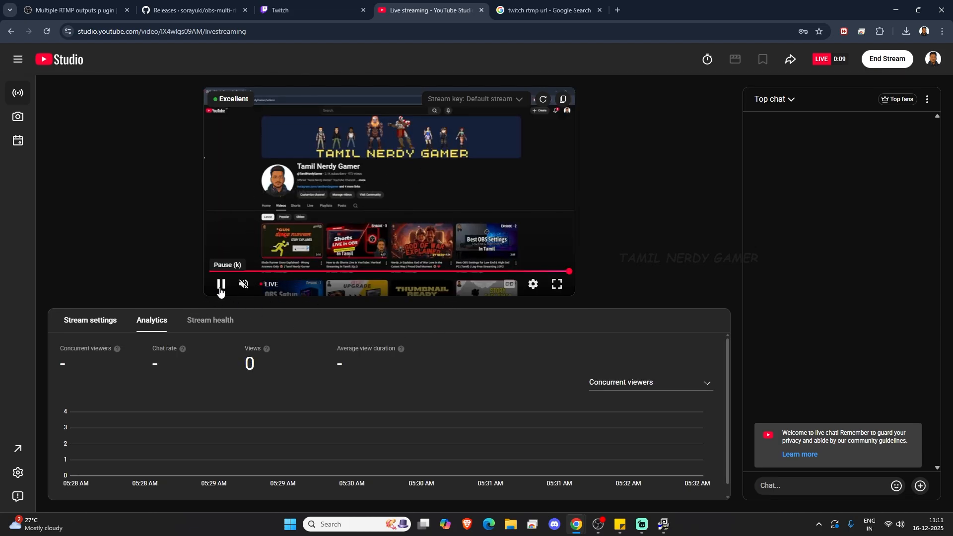
click(221, 284)
Step: Start the Twitch target in OBS, then reload Twitch's Stream Manager and pause its live stream preview
key(alt+Tab)
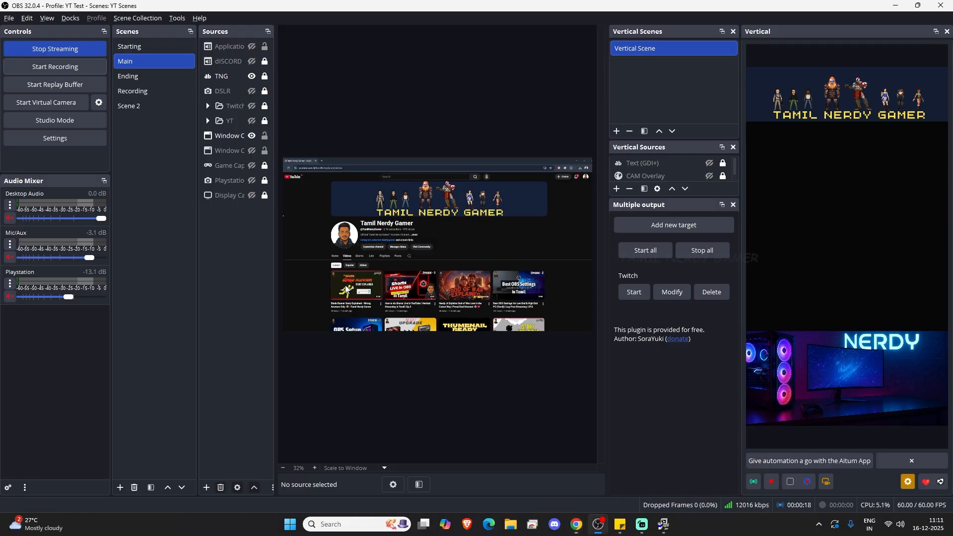
click(635, 293)
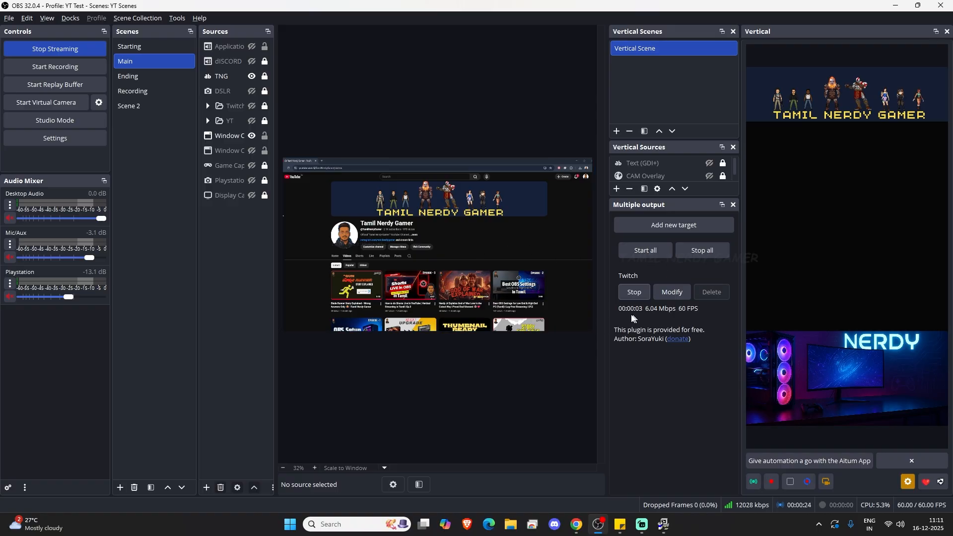
key(alt+Tab)
click(298, 10)
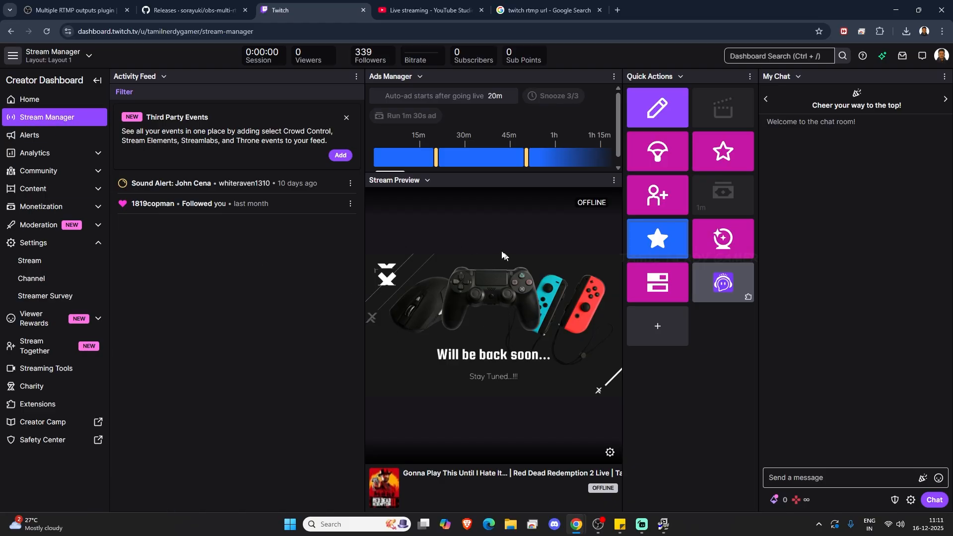
click(48, 32)
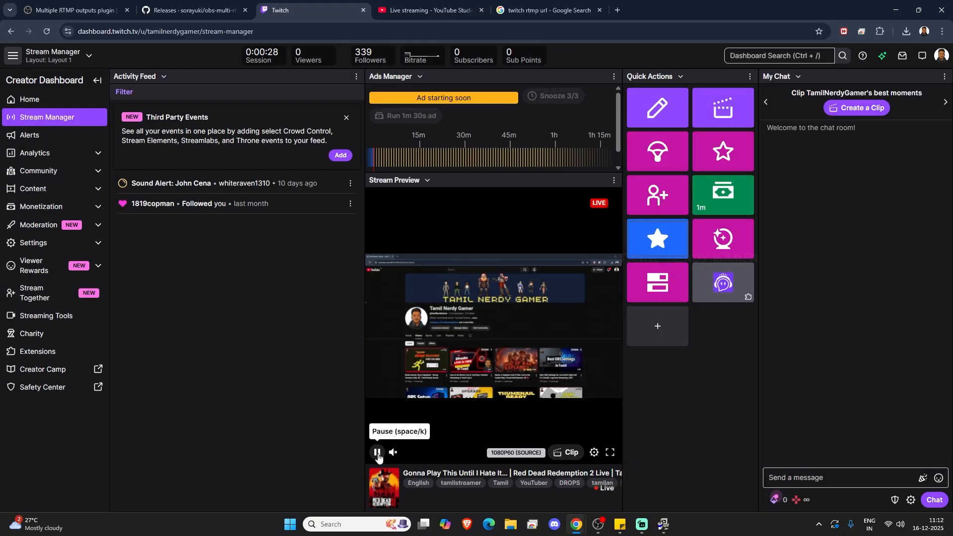
click(378, 452)
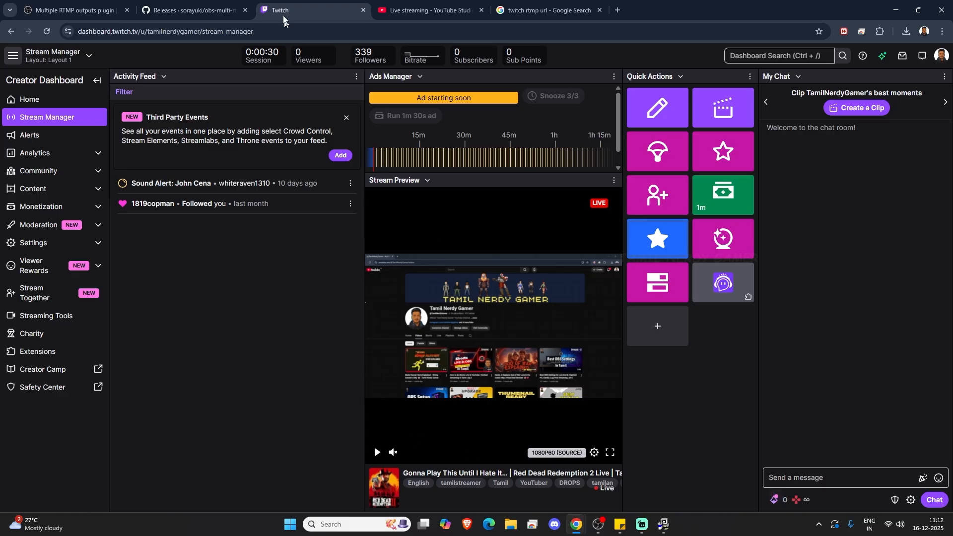
Step: Compare the live broadcasts in YouTube Studio and Twitch's Stream Manager to check that both platforms are streaming
click(426, 10)
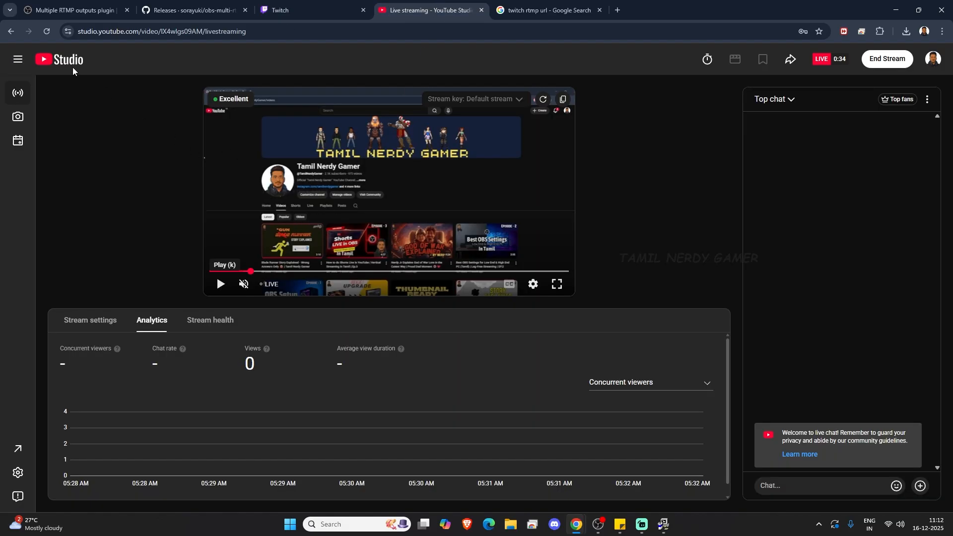
click(302, 10)
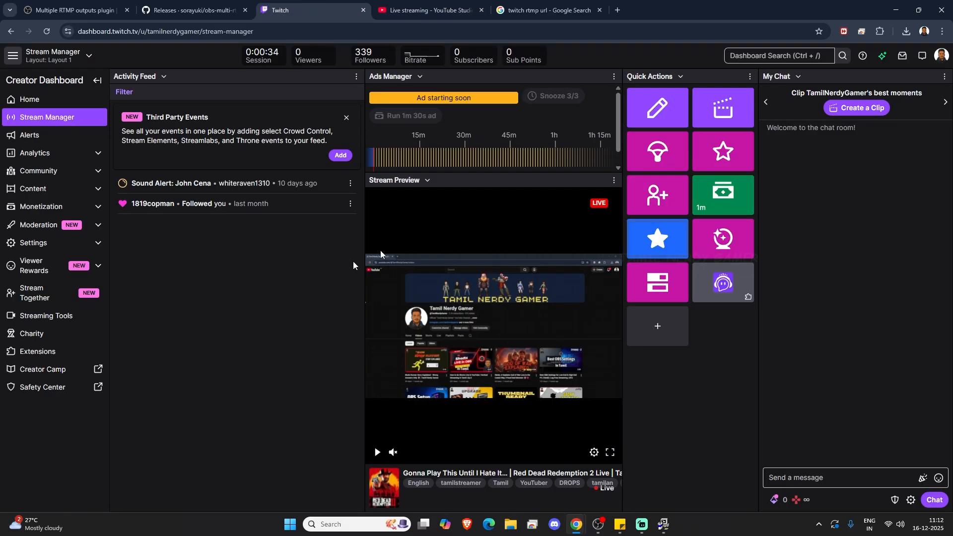
click(427, 10)
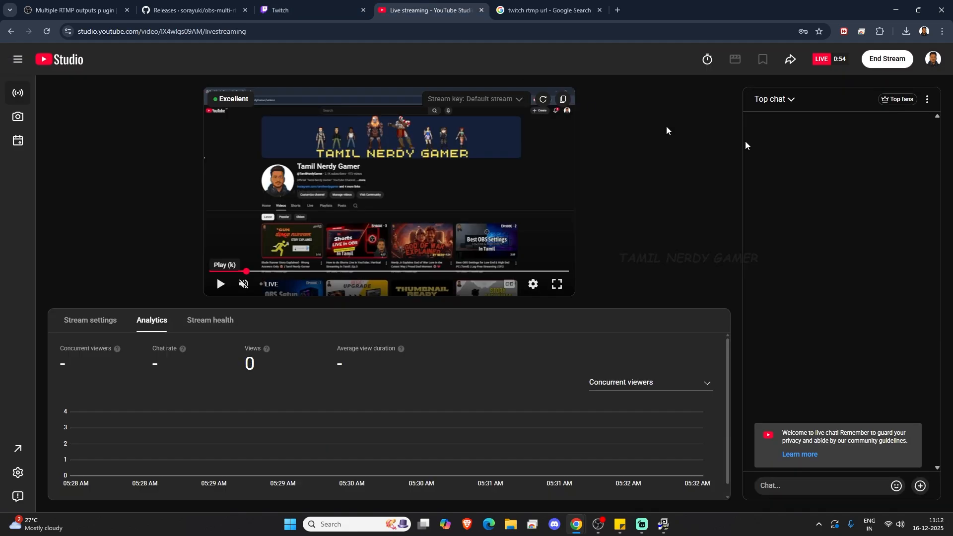
Step: Stop the main stream and the Twitch target in OBS, and return to the live stream page in YouTube Studio
key(alt+Tab)
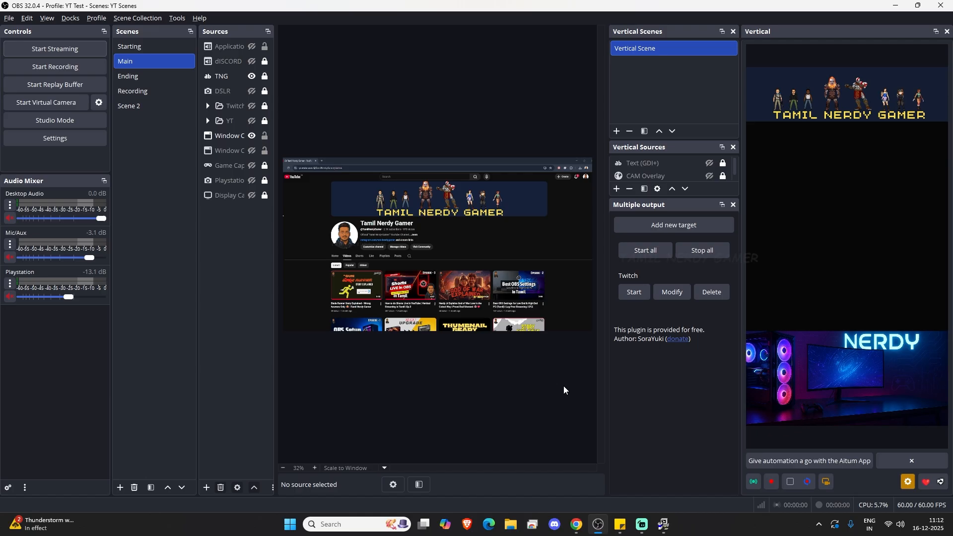
key(alt+Tab)
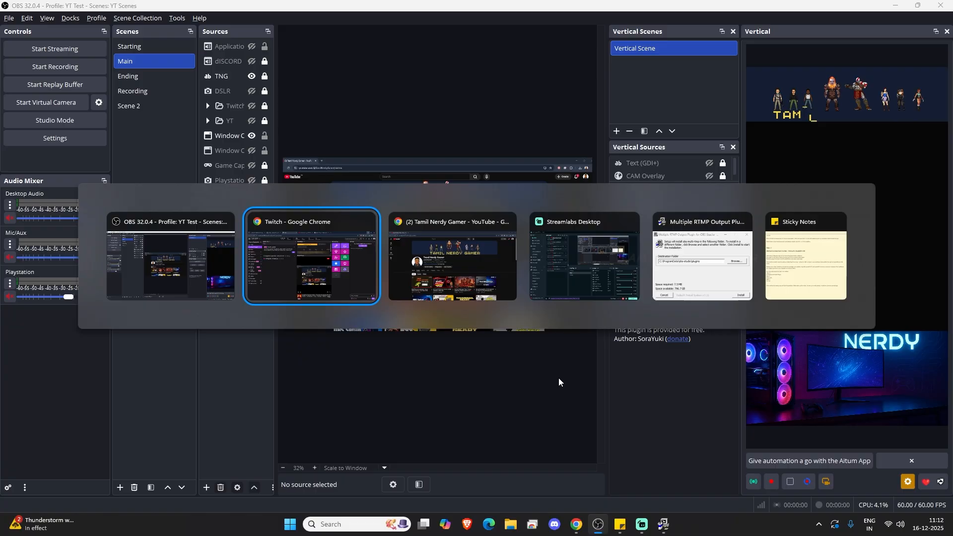
key(alt+Tab)
key(alt+Tab)
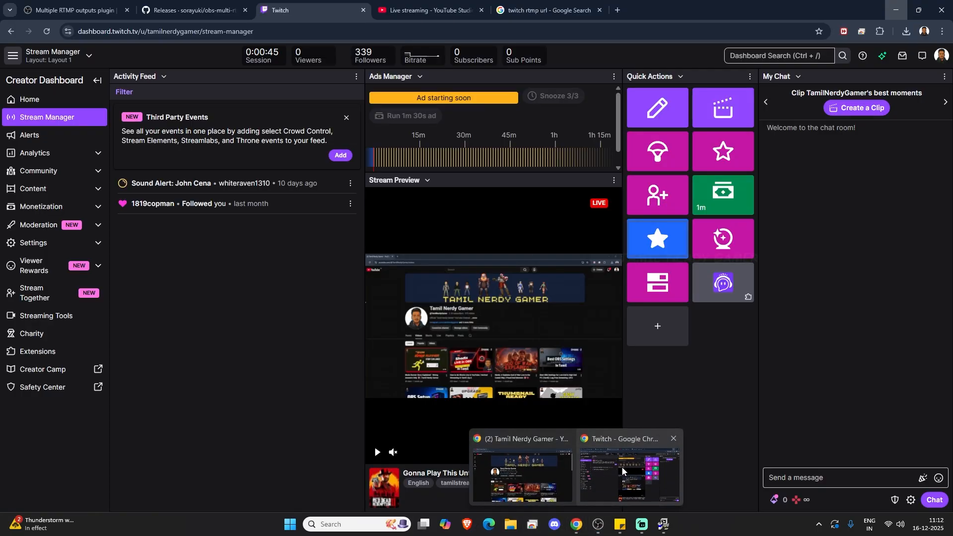
click(640, 472)
click(422, 10)
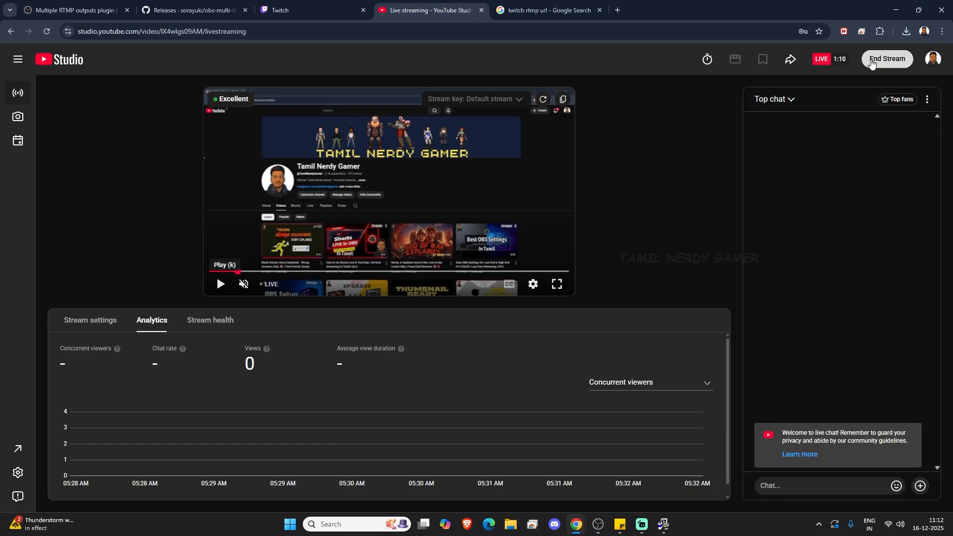